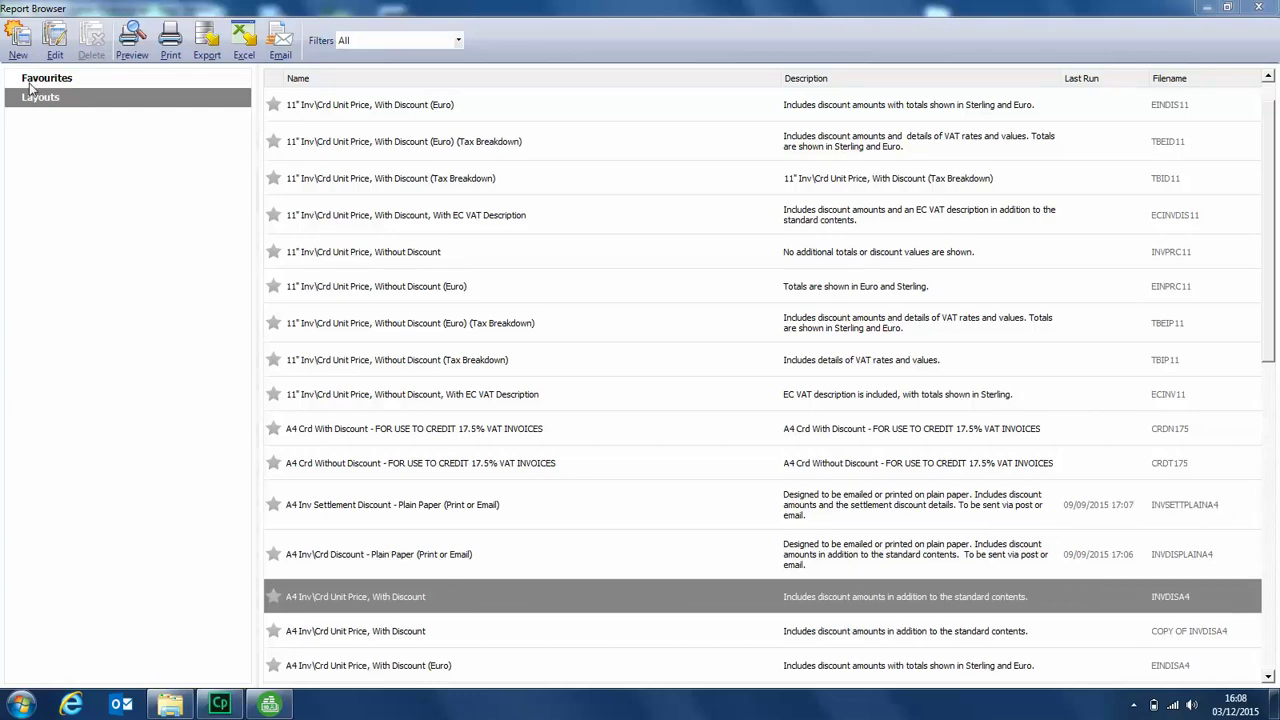
Step: Open the "A4 Inv\Crd Unit Price, With Discount" layout (INVDISA4) for editing
click(57, 35)
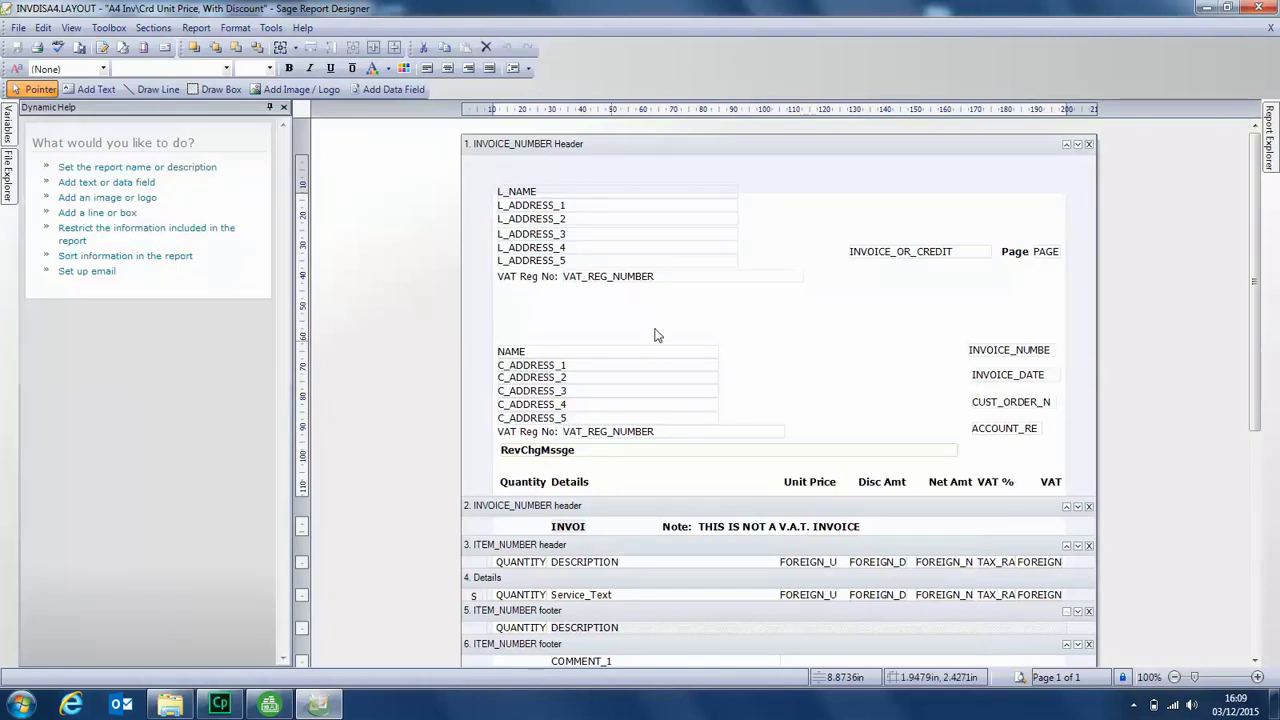
click(106, 28)
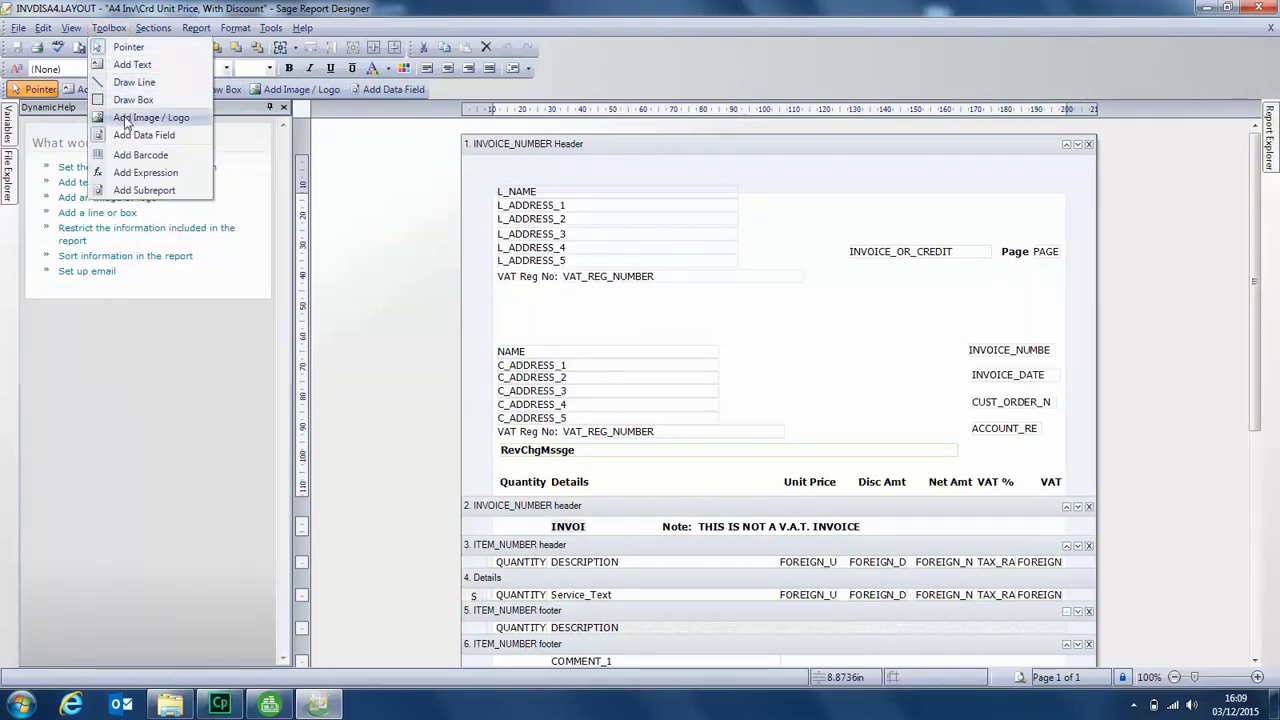
click(140, 375)
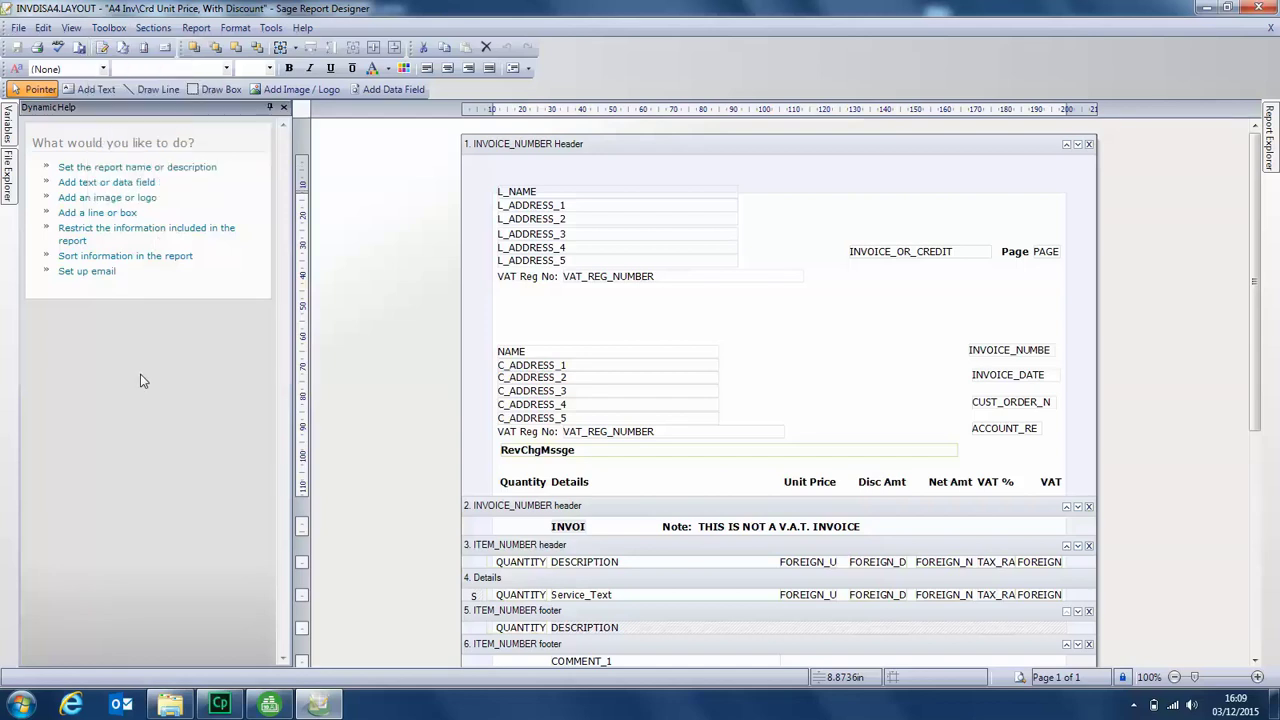
Step: Insert sage_logo.jpg from the Desktop into the blank area of the first INVOICE_NUMBER header, storing the image in the report
click(296, 91)
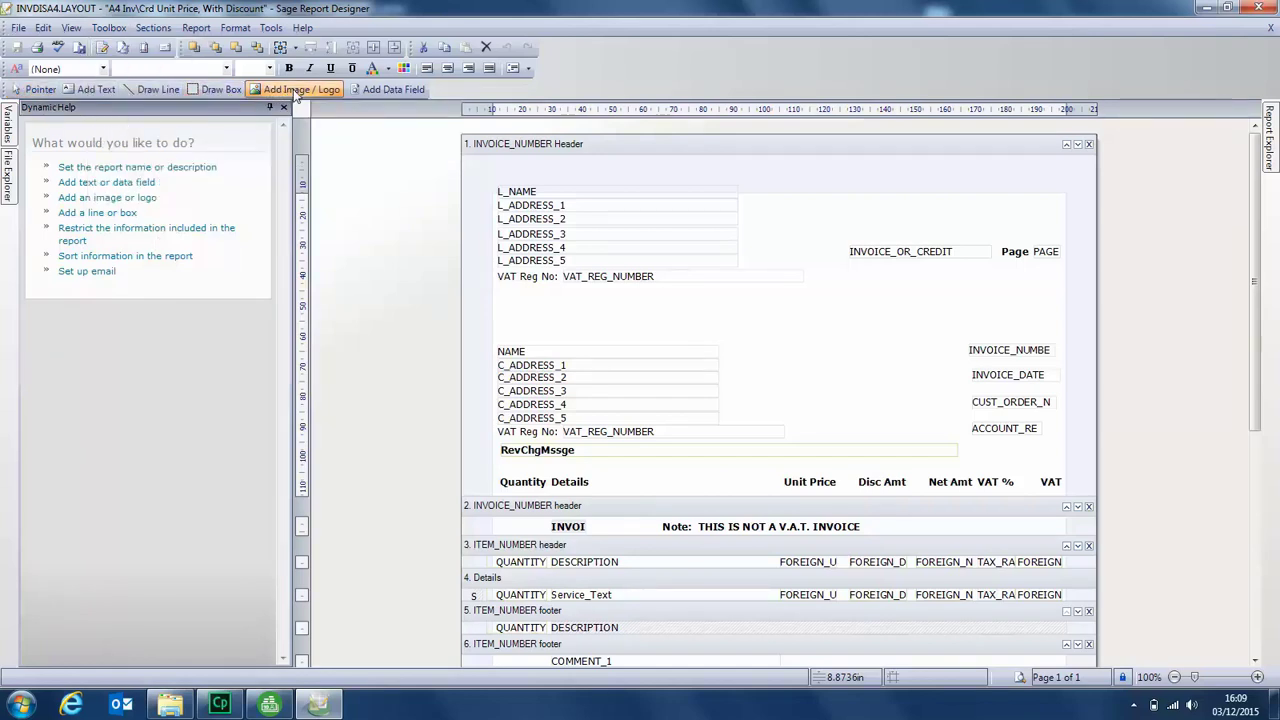
click(755, 301)
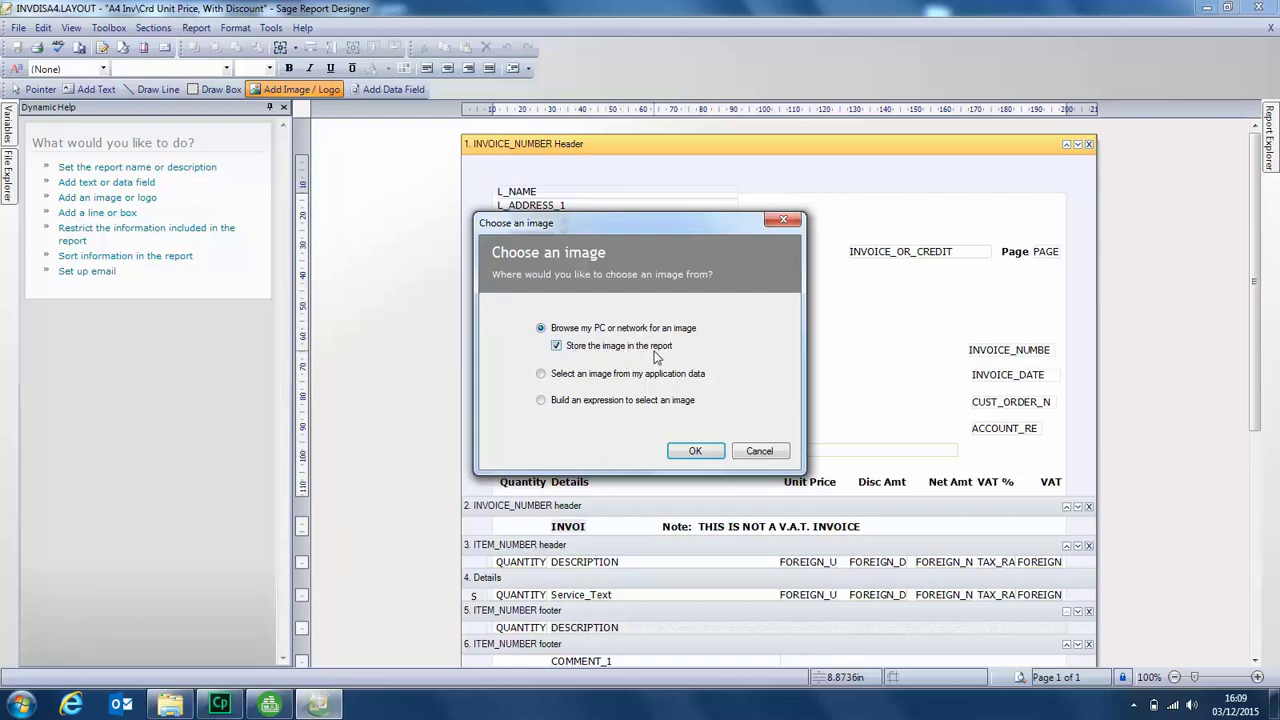
click(697, 451)
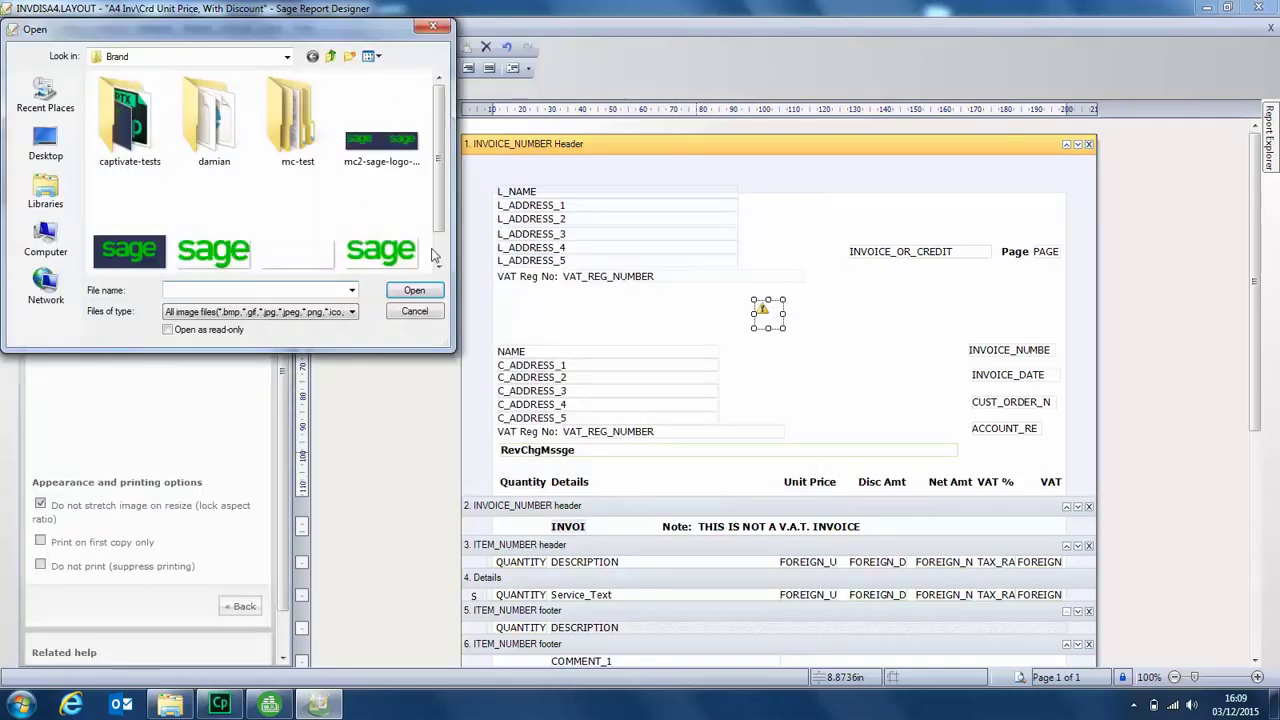
click(45, 145)
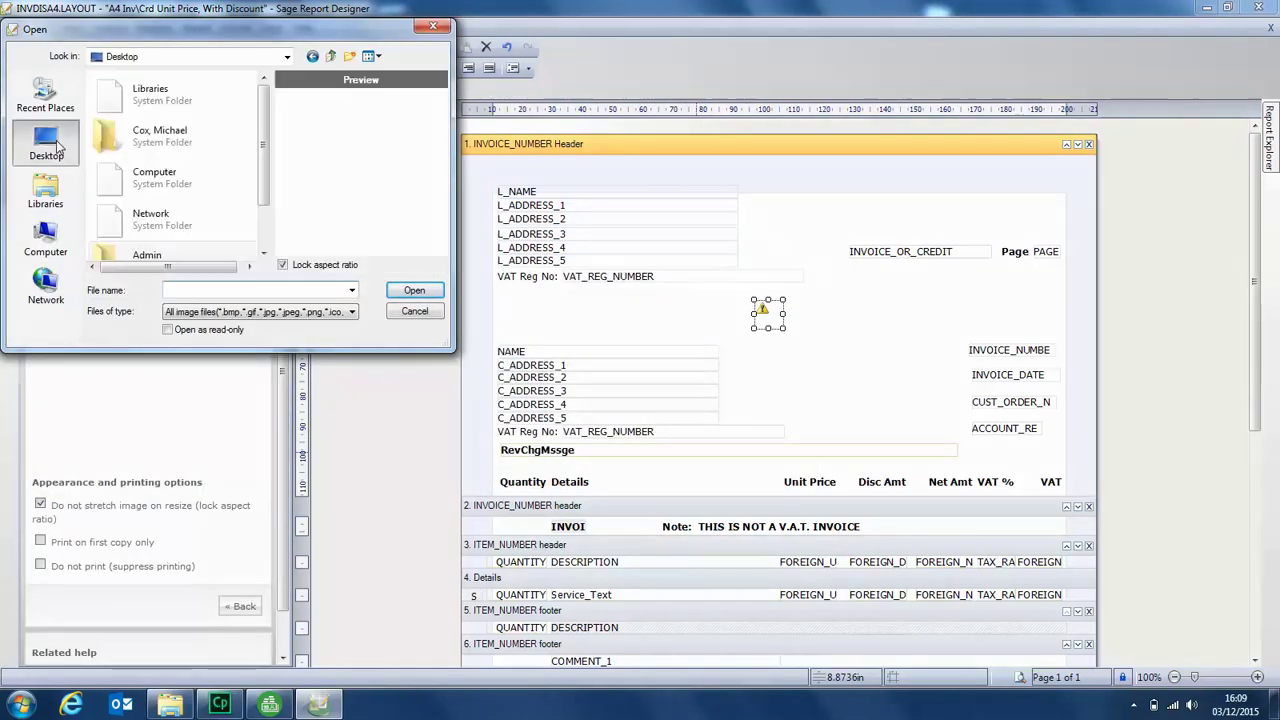
click(265, 255)
click(265, 255)
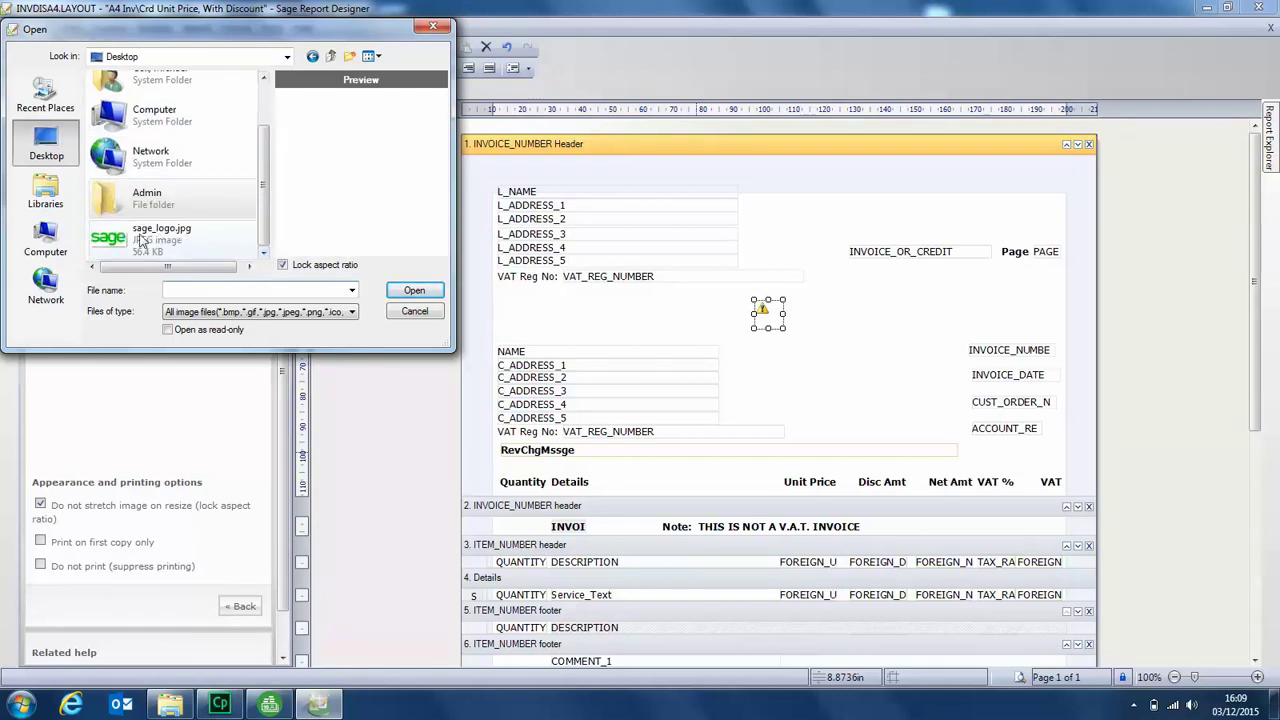
click(155, 240)
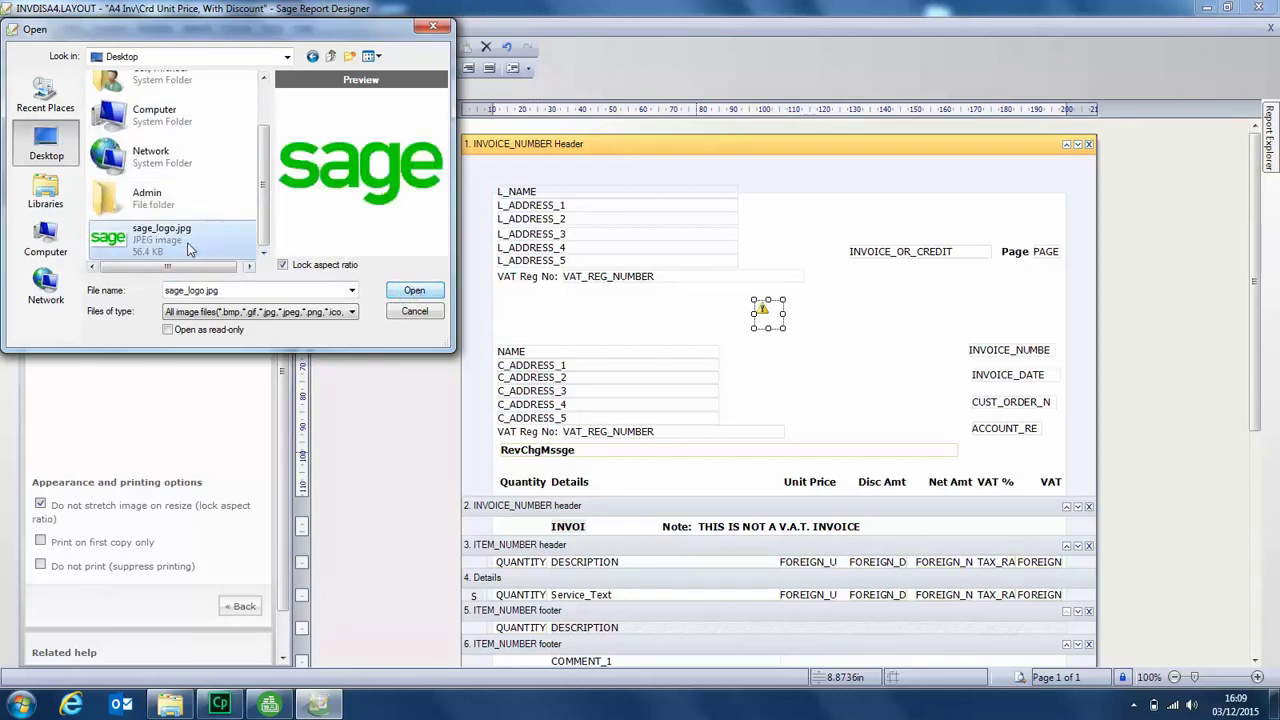
click(420, 295)
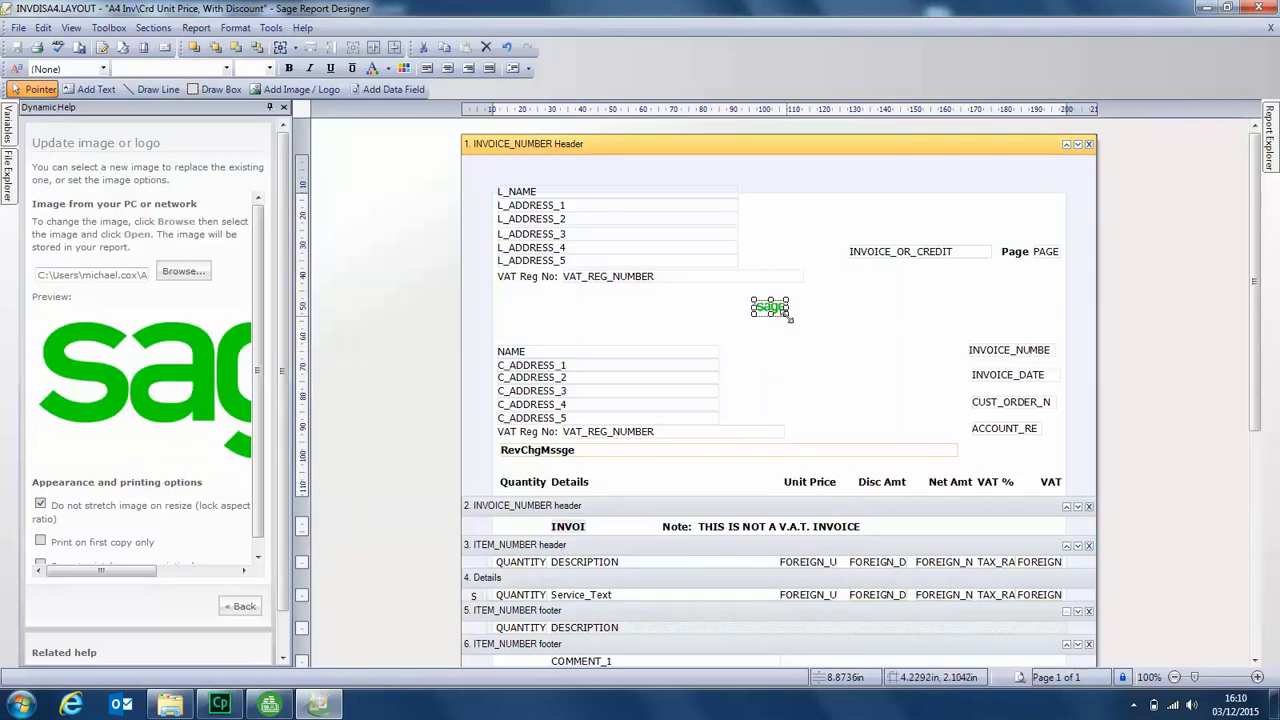
Step: Enlarge the logo in proportion and nudge it into the gap between the customer address and the invoice number fields
drag(788, 316, 947, 404)
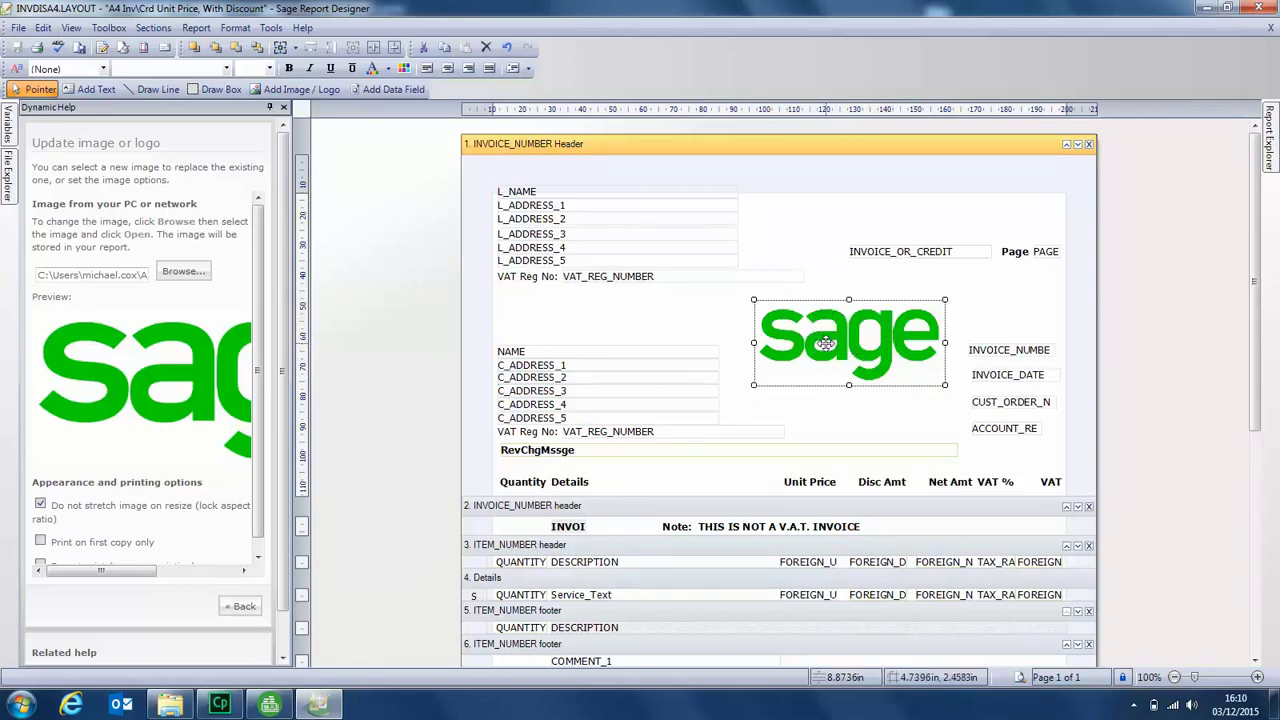
mouse_move(825, 343)
mouse_down()
mouse_move(799, 296)
mouse_move(864, 259)
mouse_move(849, 353)
mouse_move(826, 358)
mouse_up()
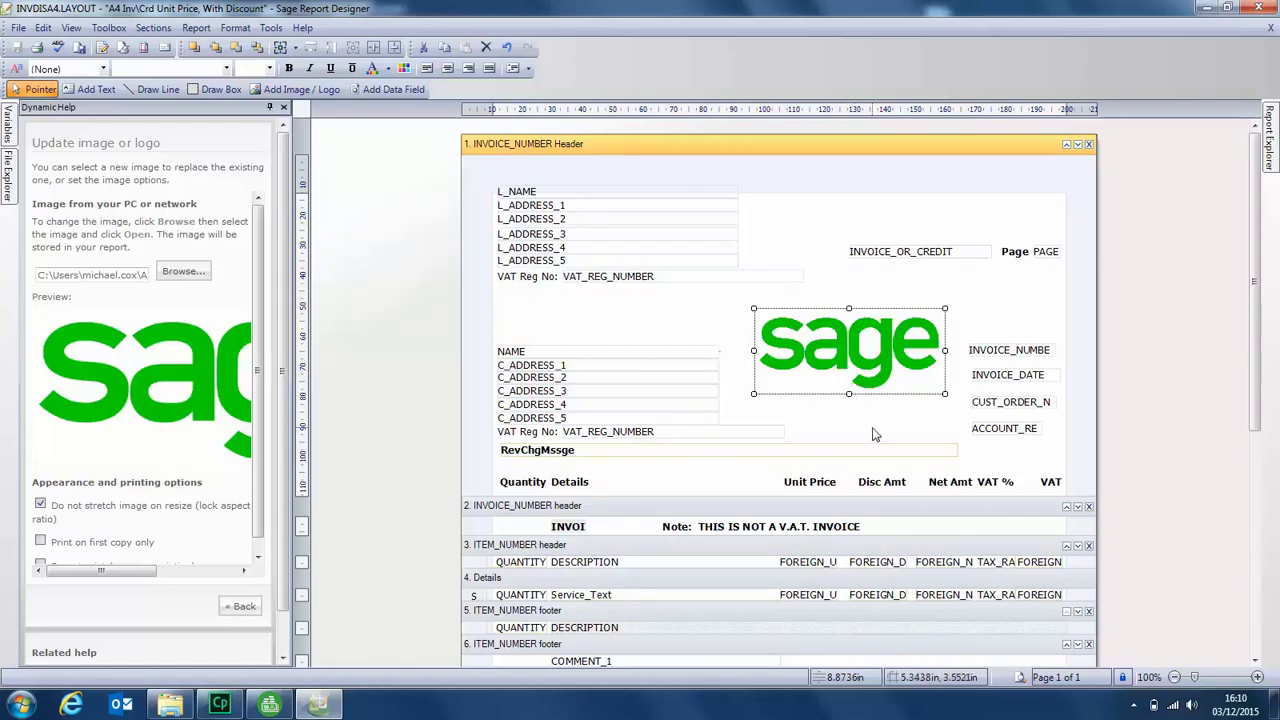
key(Up)
key(Up)
key(Left)
key(Left)
key(Left)
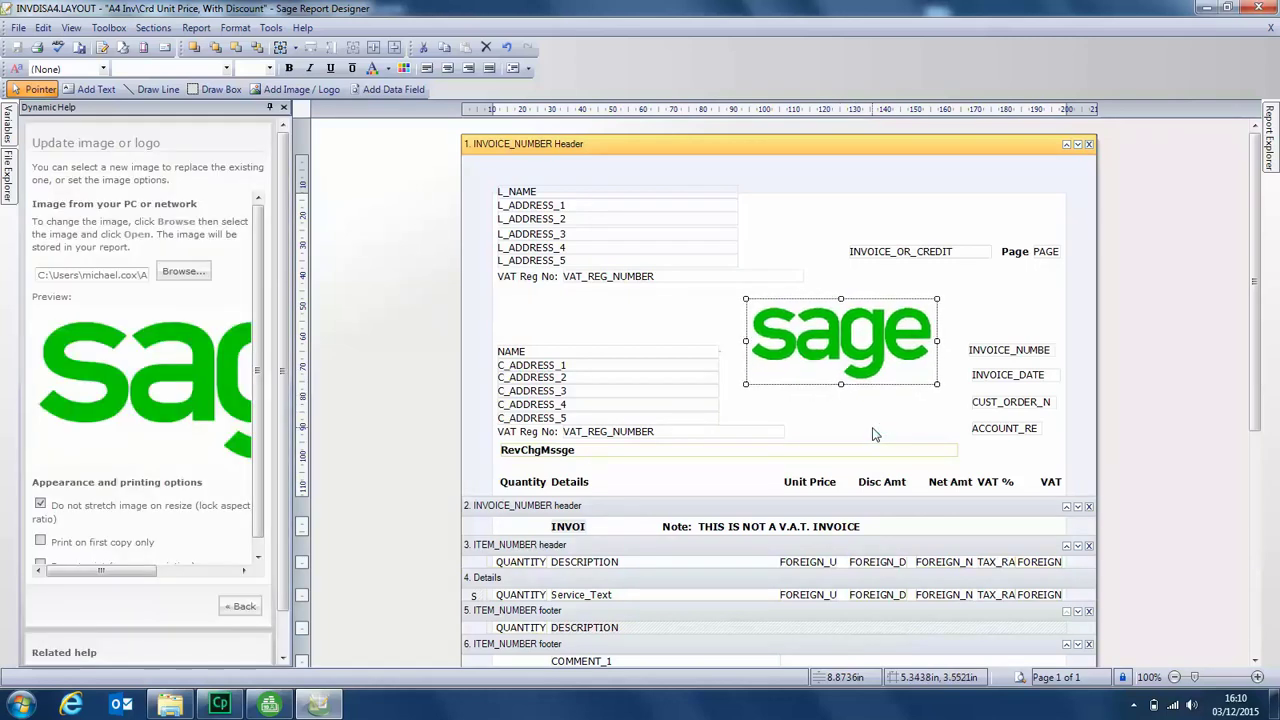
key(Up)
key(Down)
key(Down)
key(Down)
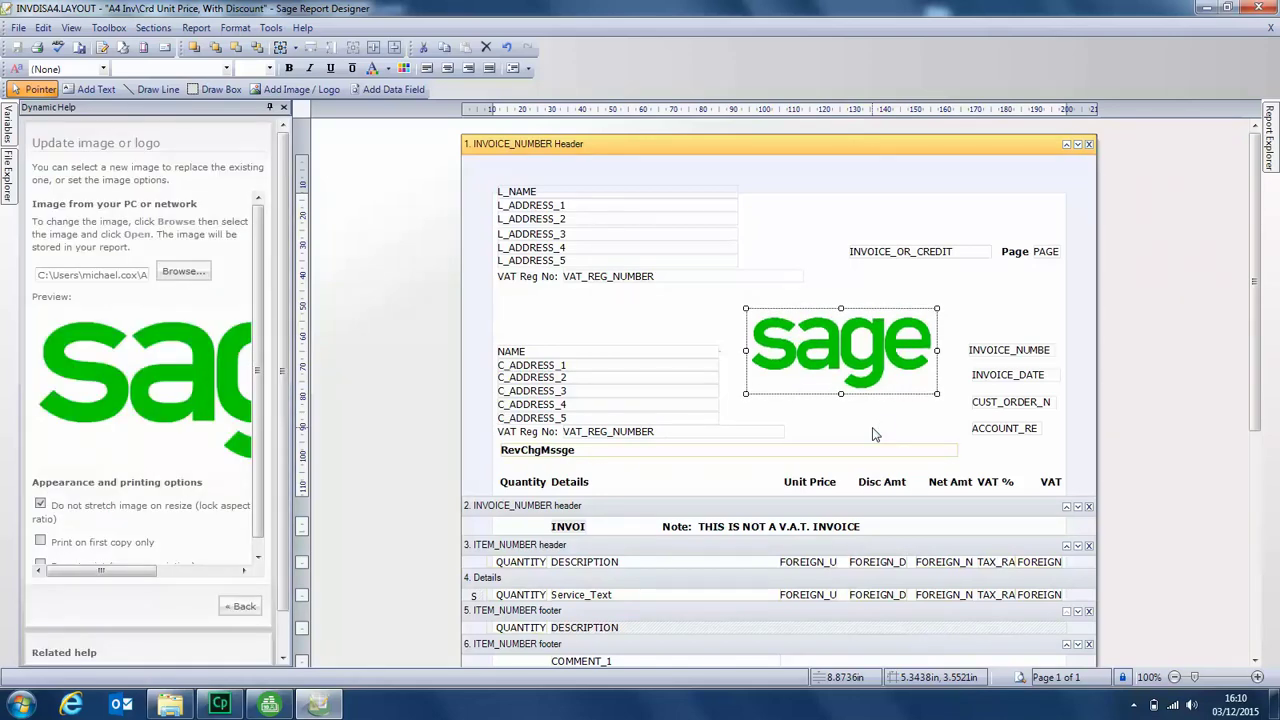
click(880, 429)
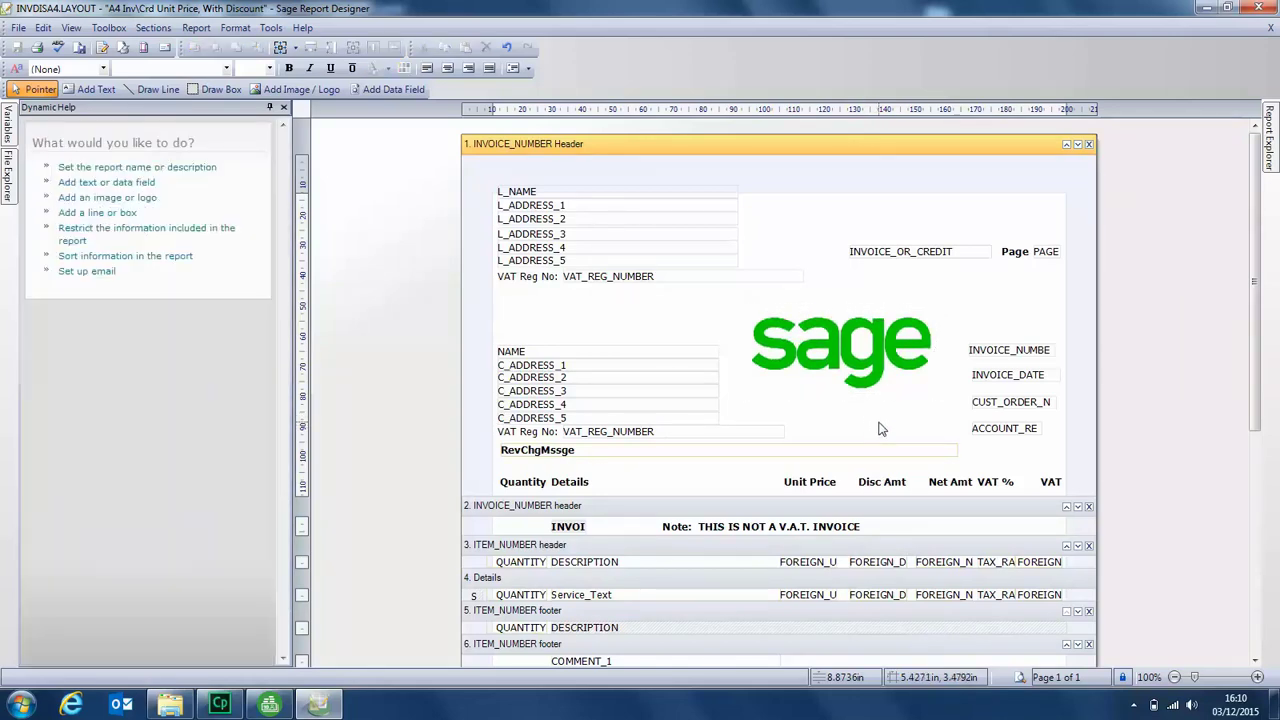
Step: With the logo selected, close and reopen Dynamic Help to bring up the image's appearance and printing options
click(845, 347)
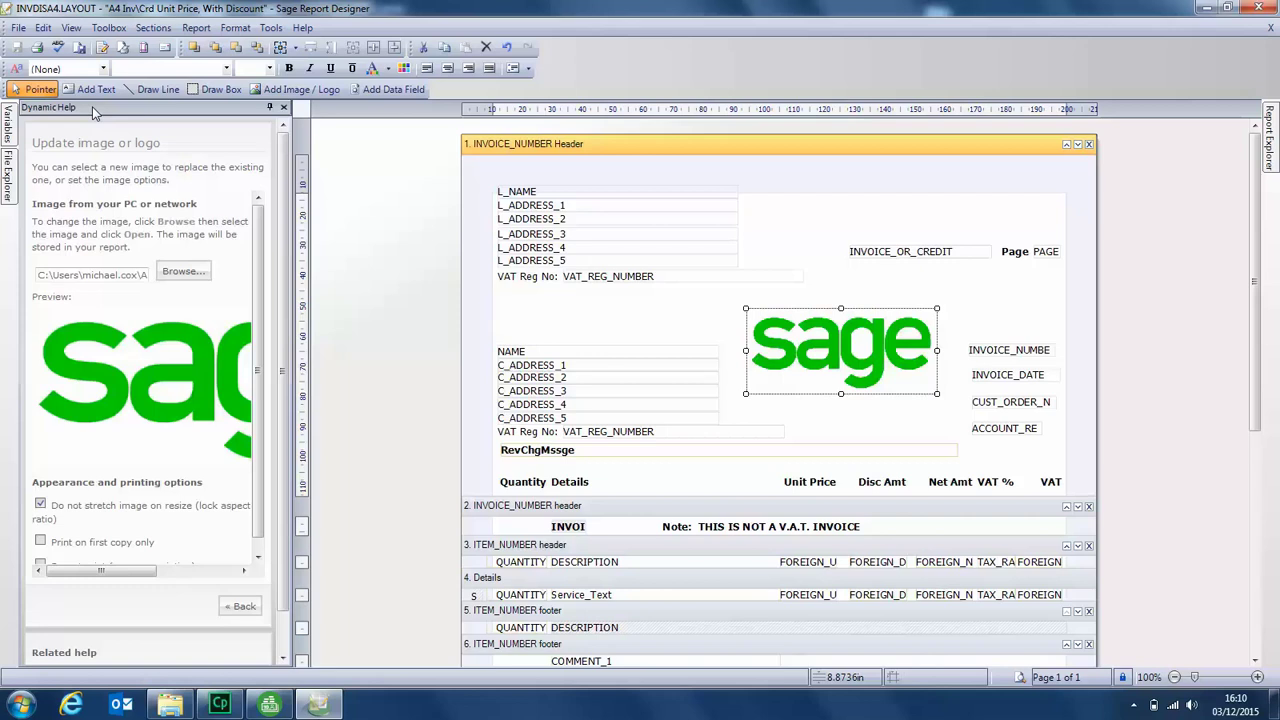
click(284, 108)
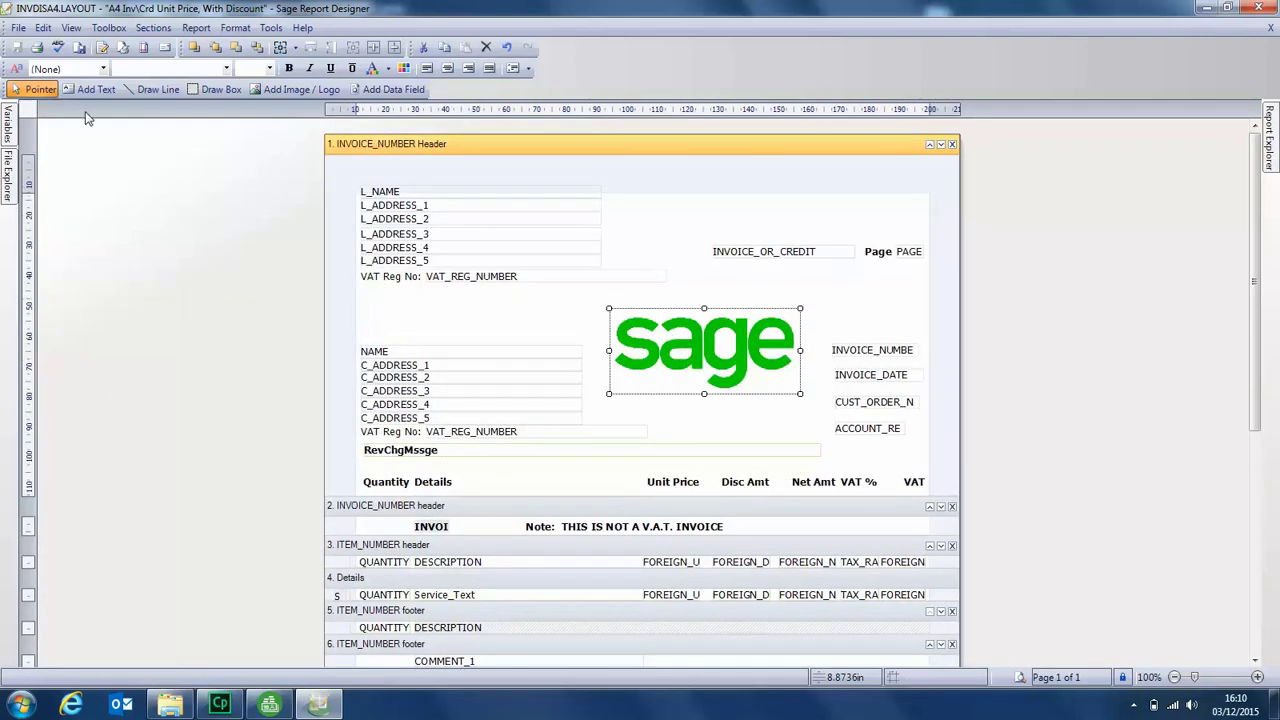
click(76, 28)
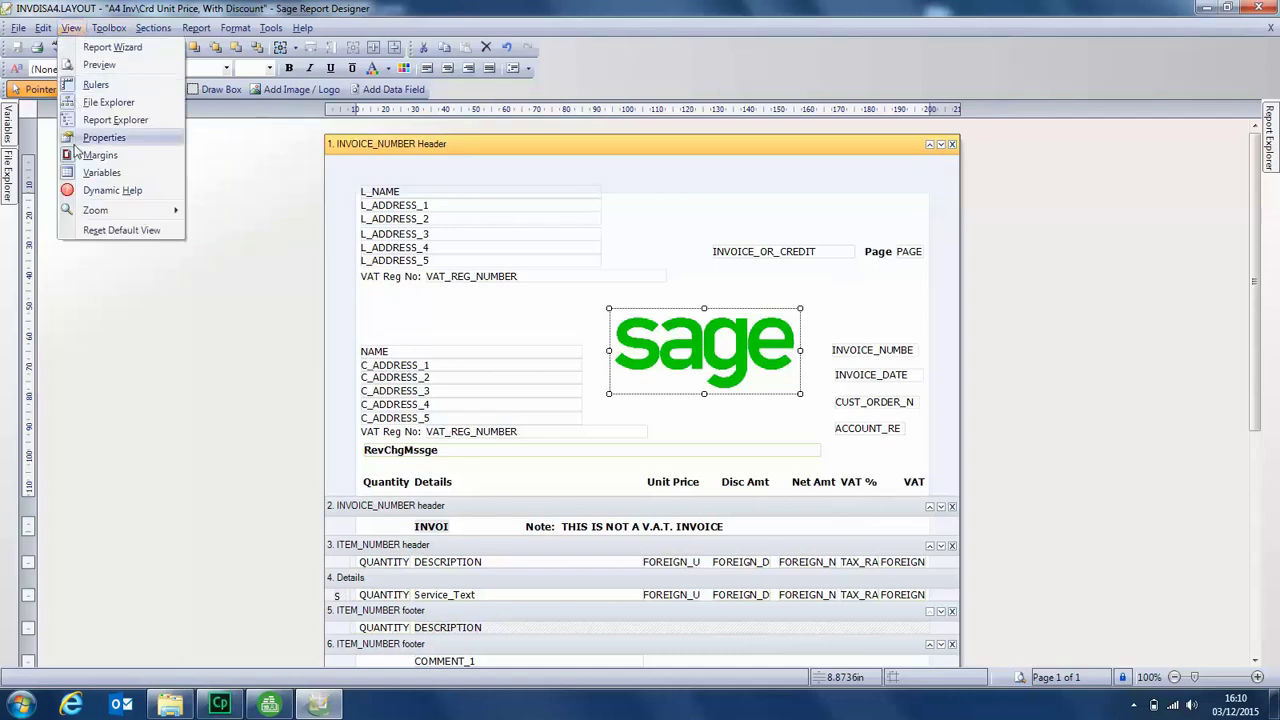
click(100, 190)
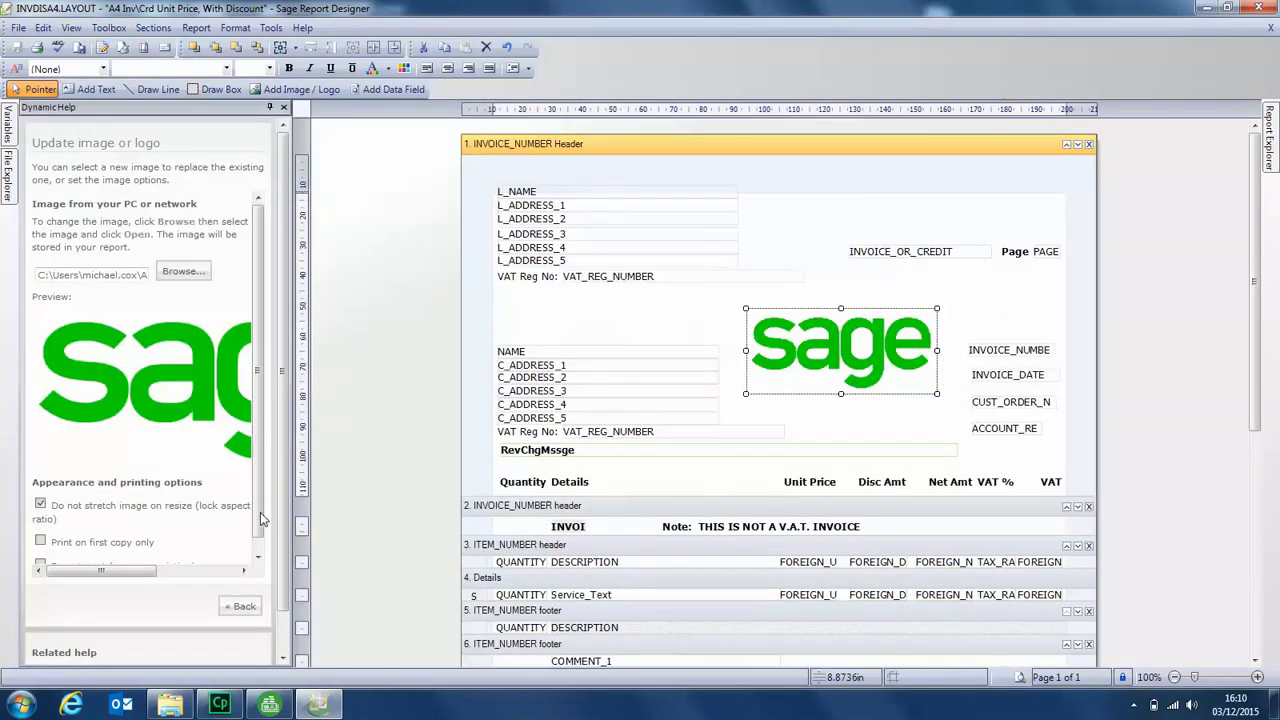
scroll(259, 515, down, 1)
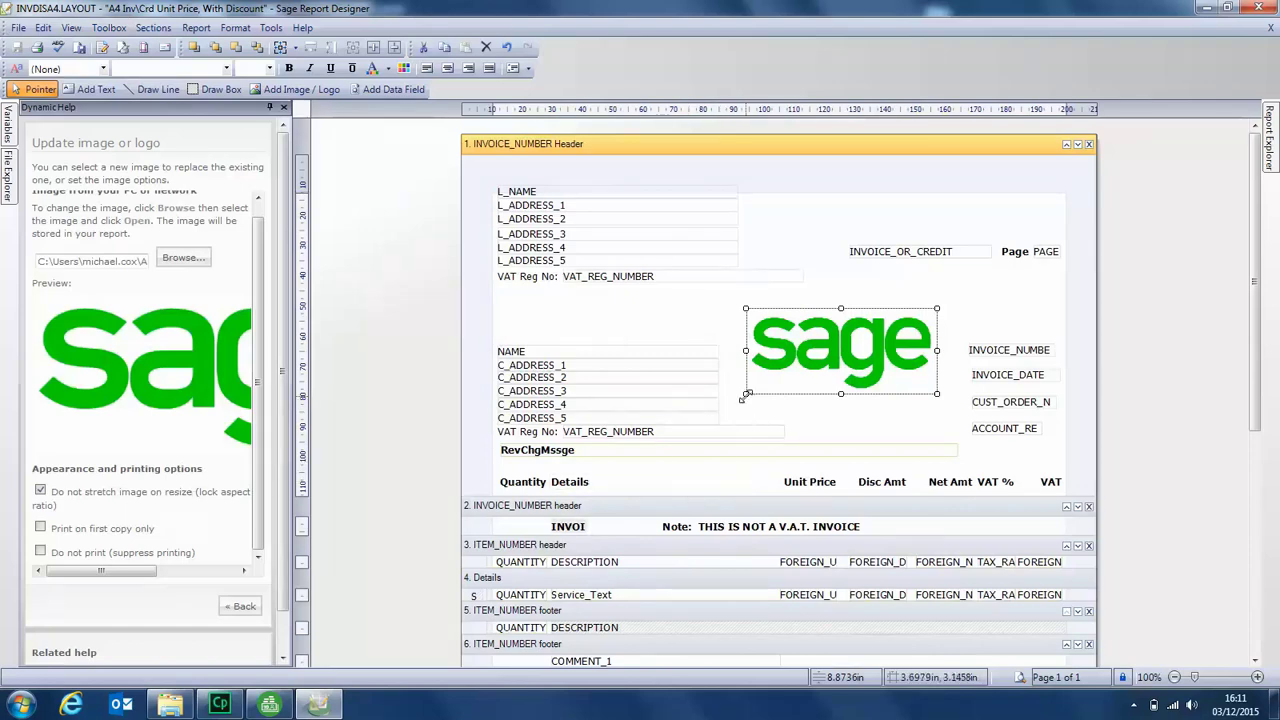
Step: Resize the logo slightly in proportion, turn off its aspect ratio lock, and reshape it narrower and taller
mouse_move(745, 393)
mouse_down()
mouse_move(646, 460)
mouse_move(674, 480)
mouse_move(842, 391)
mouse_move(736, 399)
mouse_up()
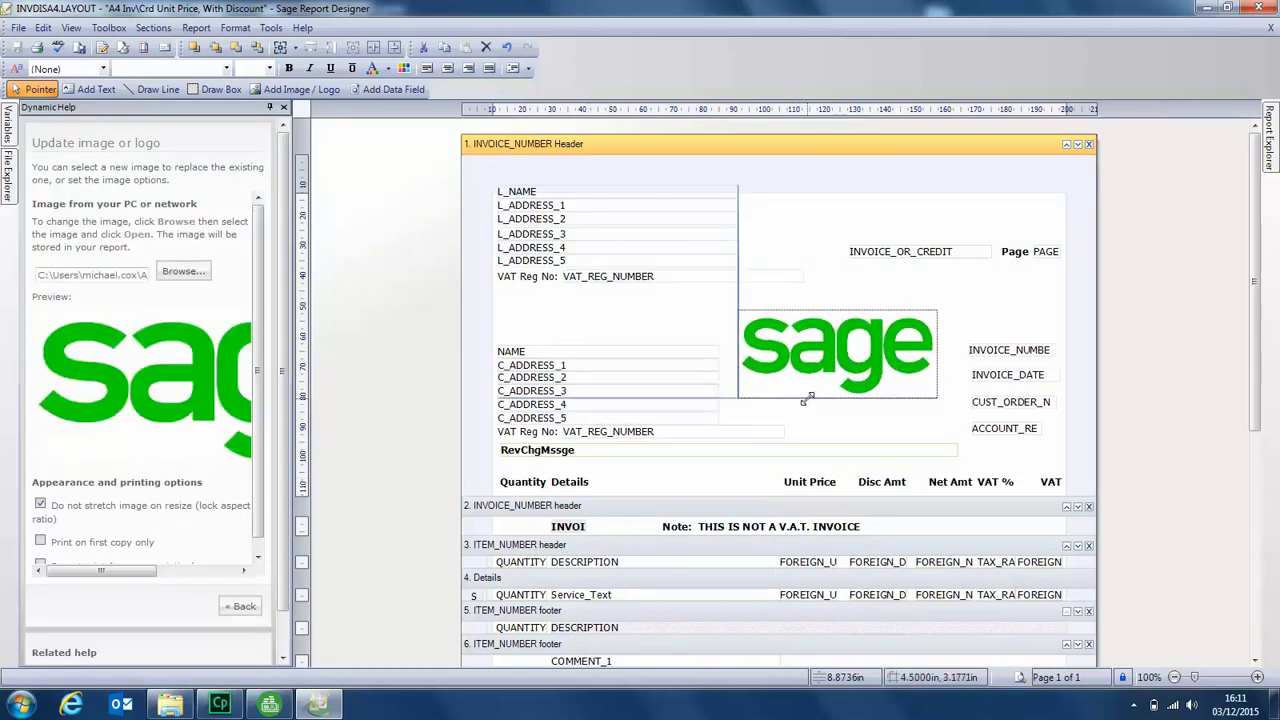
click(41, 506)
drag(735, 400, 773, 415)
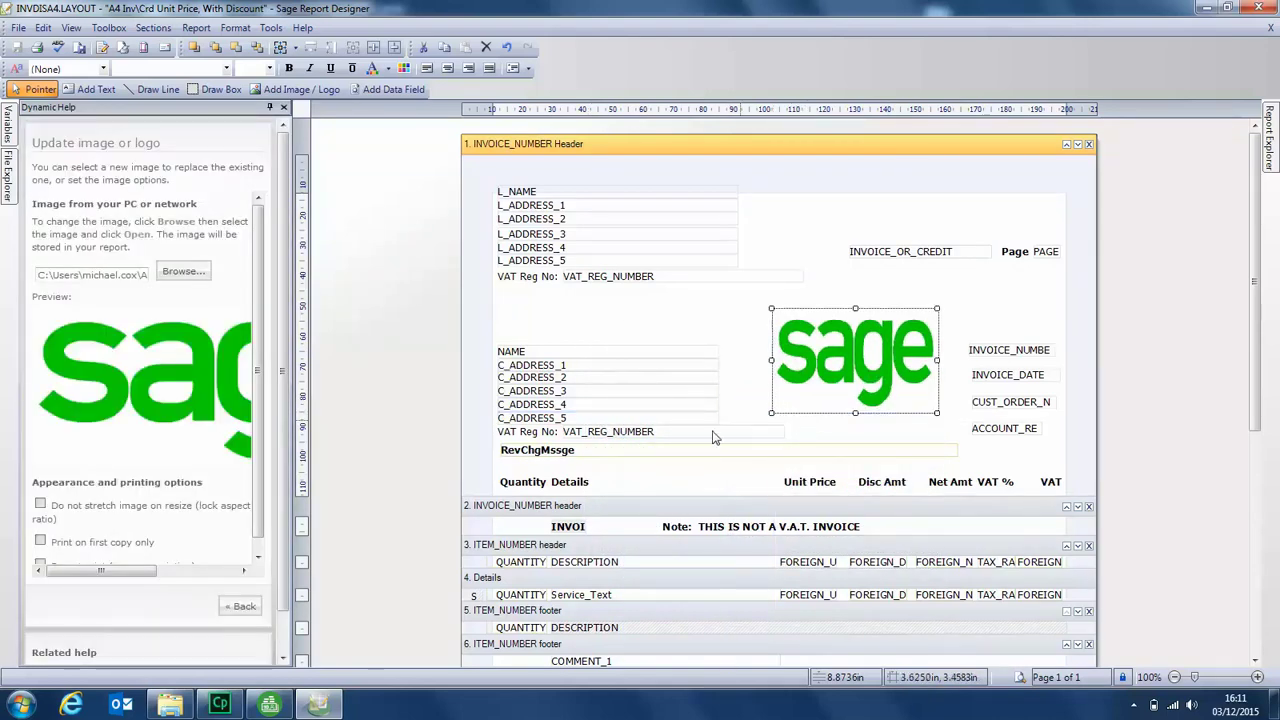
Step: Delete the reshaped logo from the invoice header
click(258, 563)
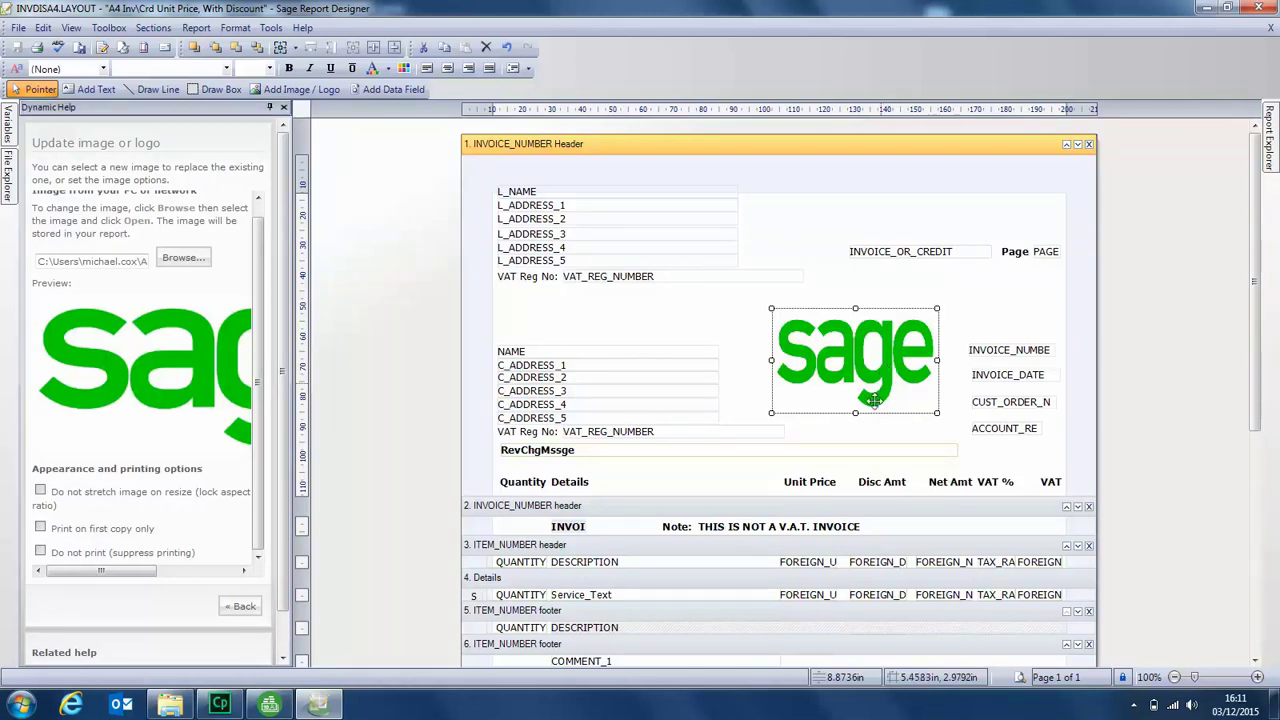
key(Delete)
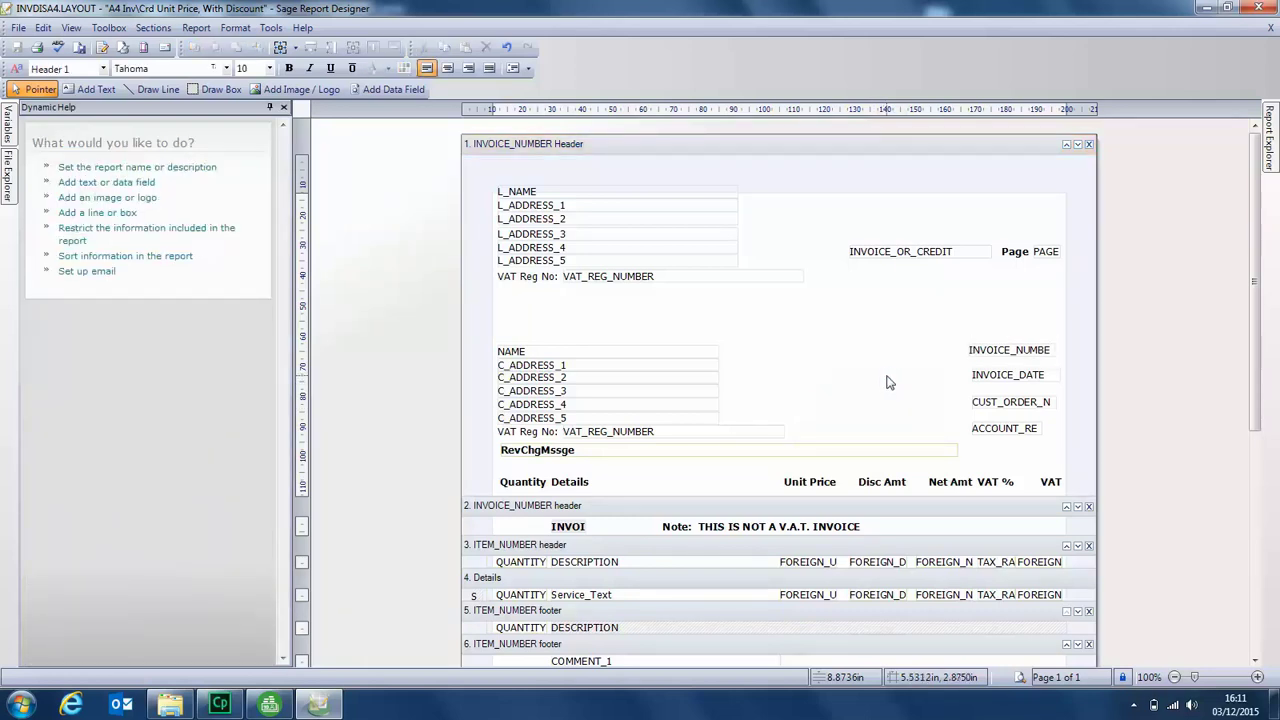
Step: Draw an image frame about 2.6 by 1.6 in in the header, load sage_logo.jpg, and move it between the customer address and invoice number
click(322, 89)
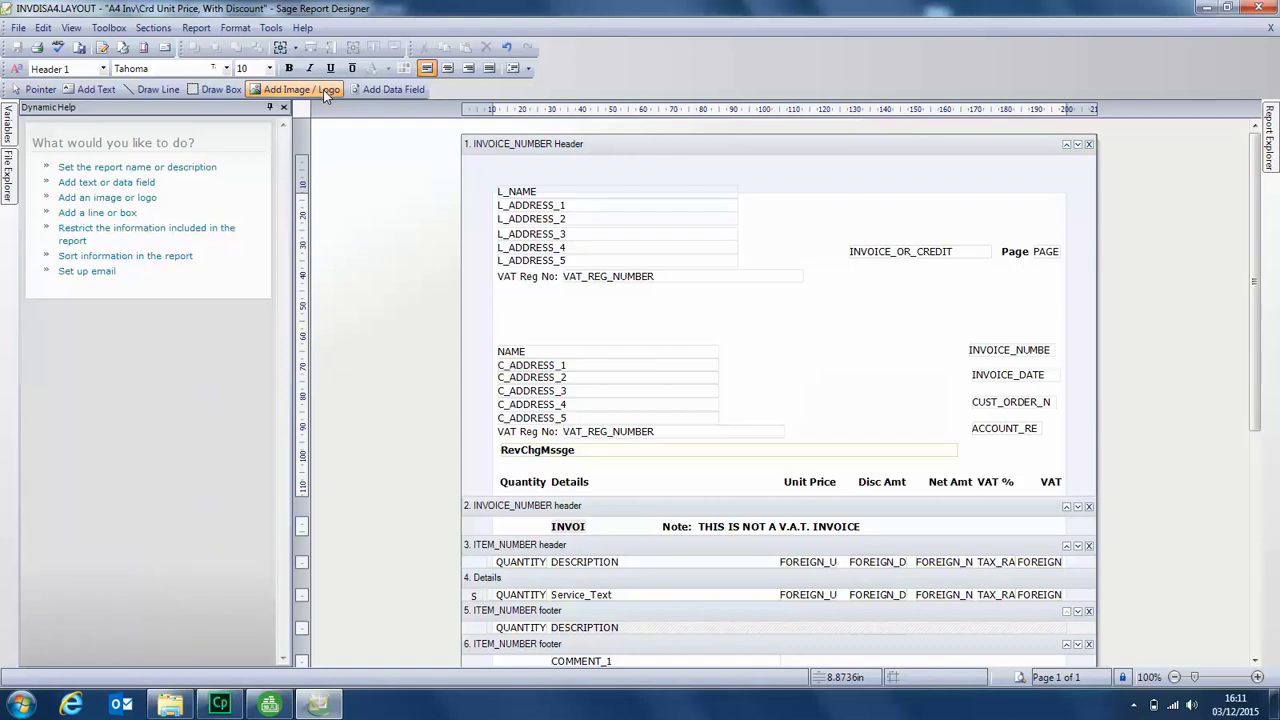
drag(768, 296, 846, 353)
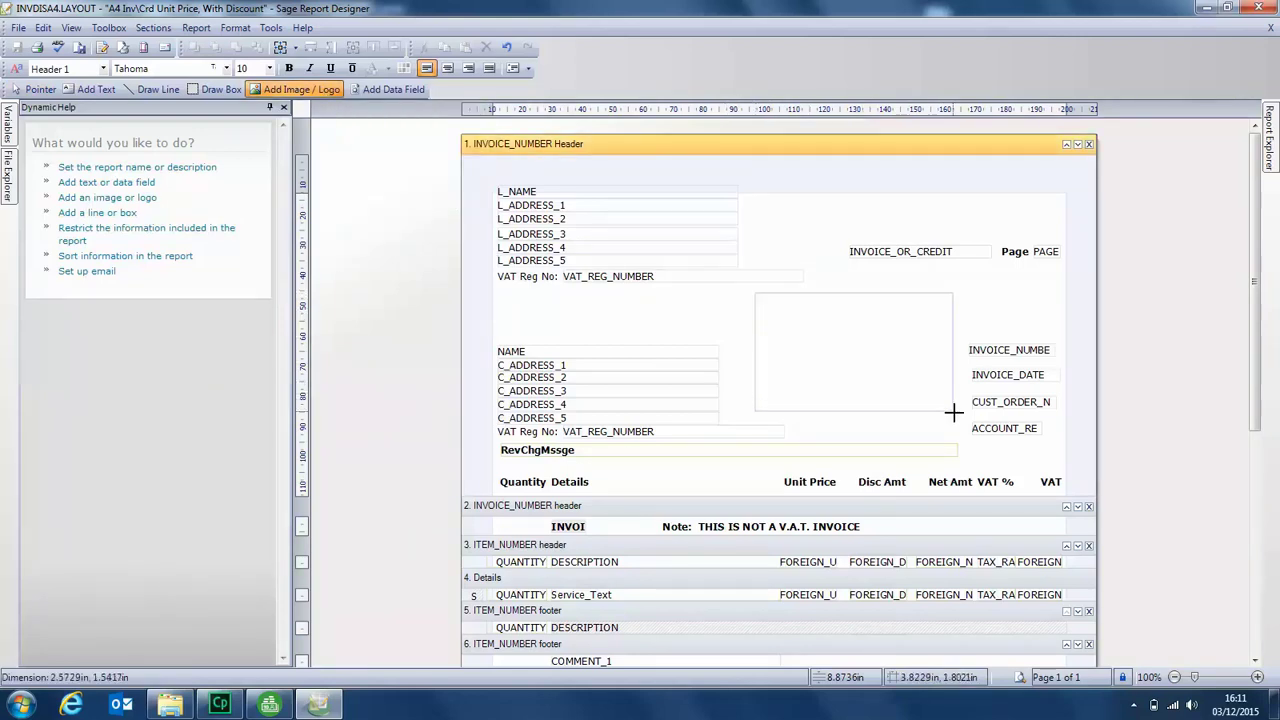
drag(953, 412, 953, 412)
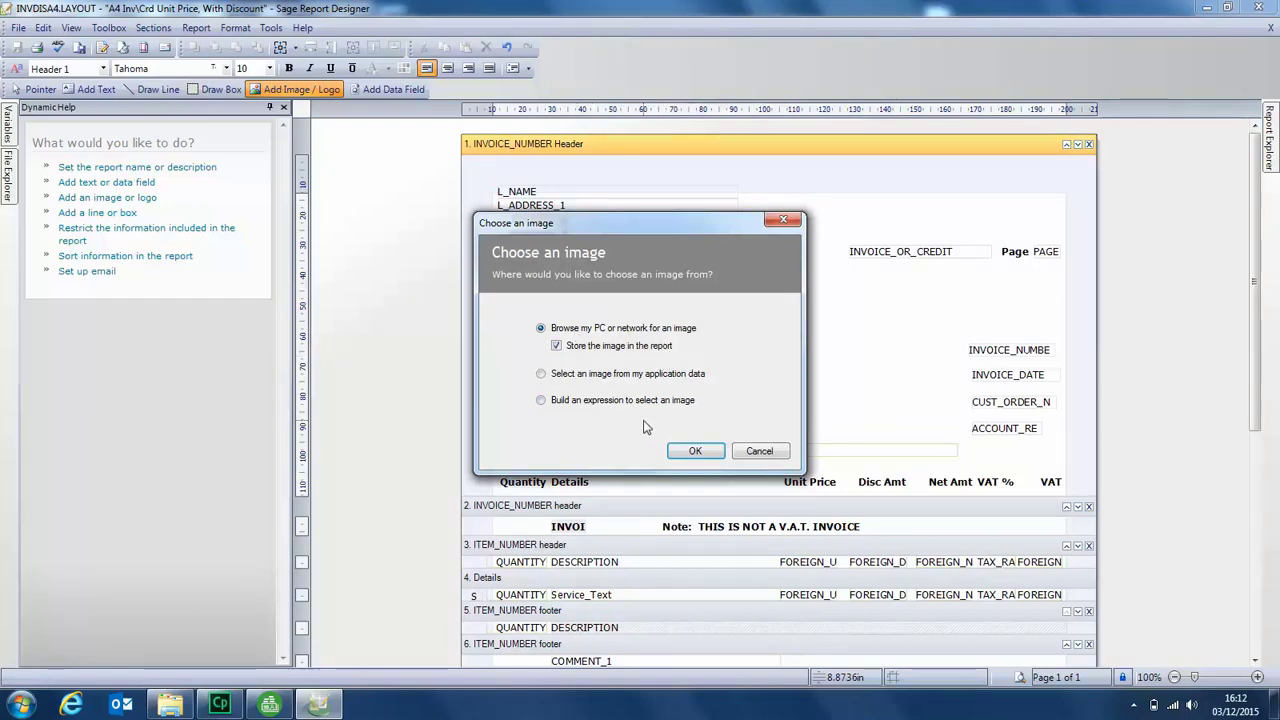
click(697, 452)
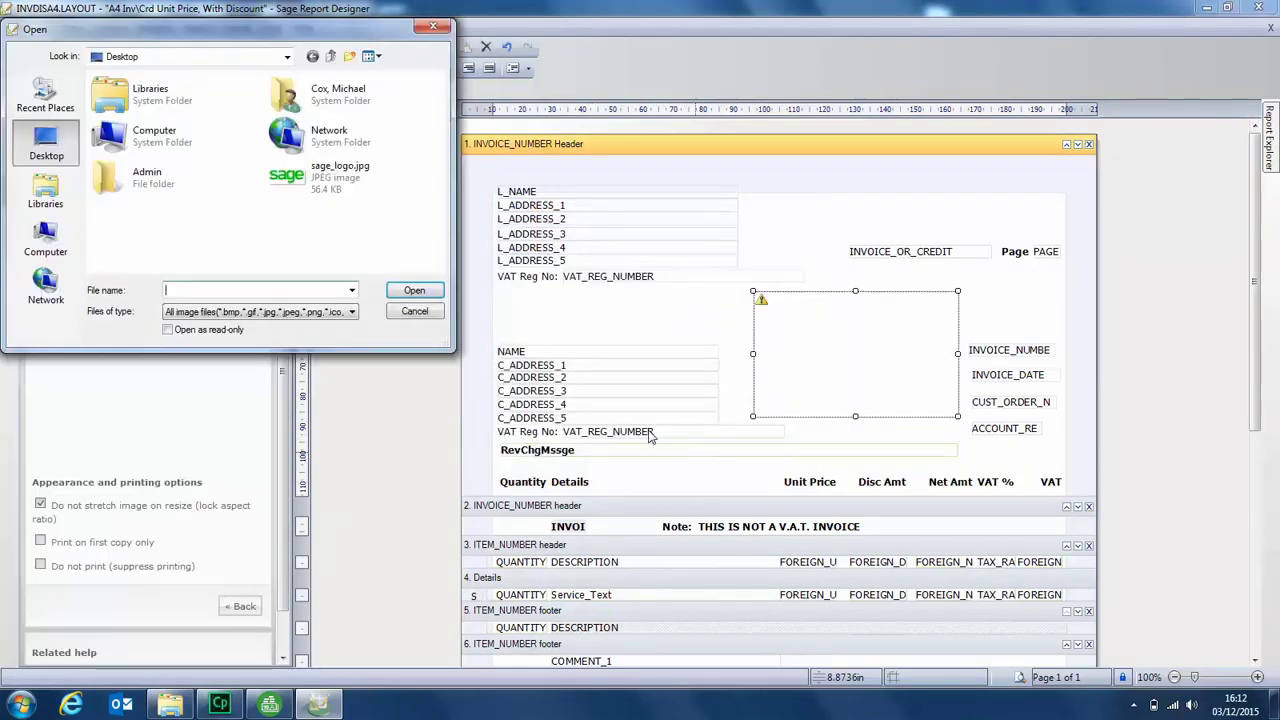
click(340, 172)
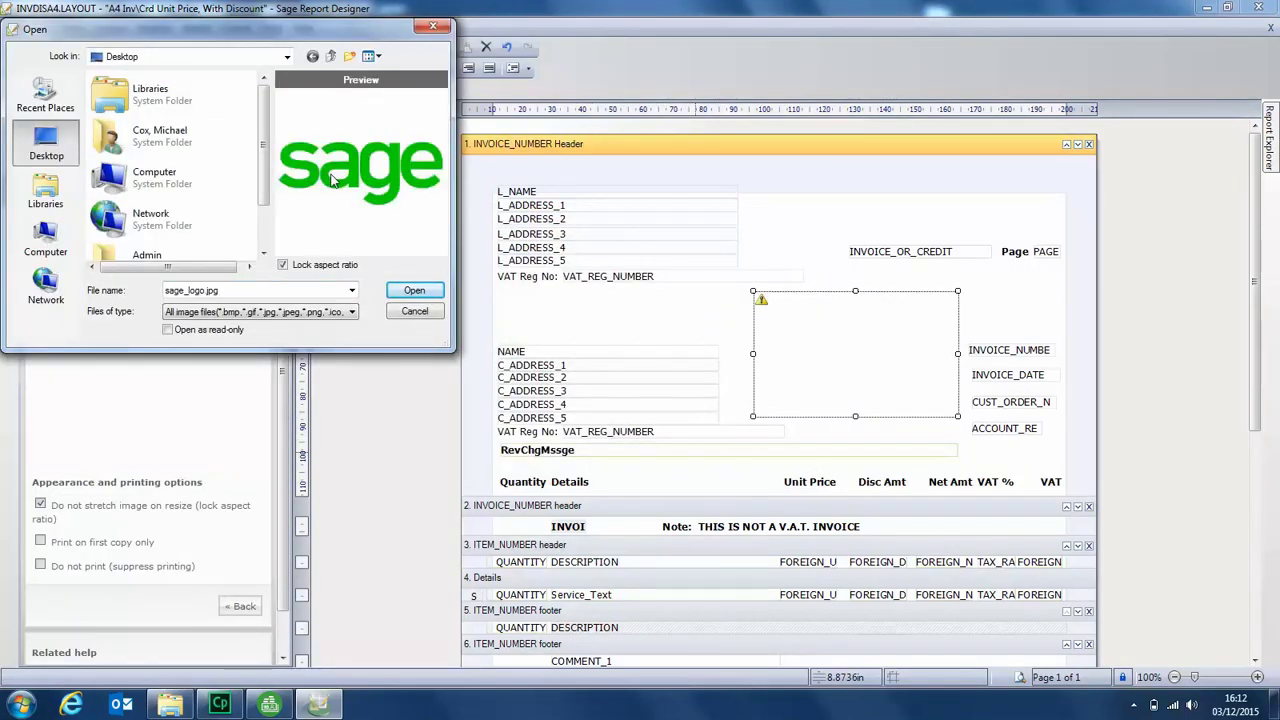
click(415, 291)
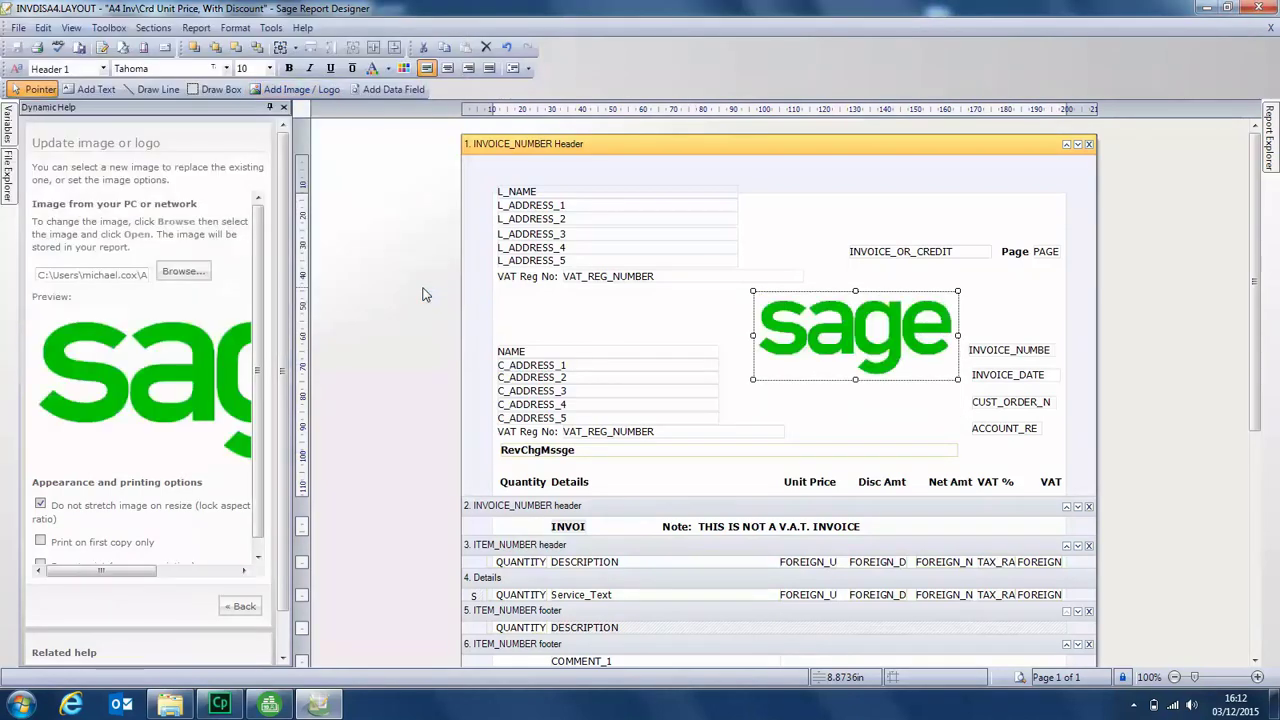
drag(860, 362, 842, 379)
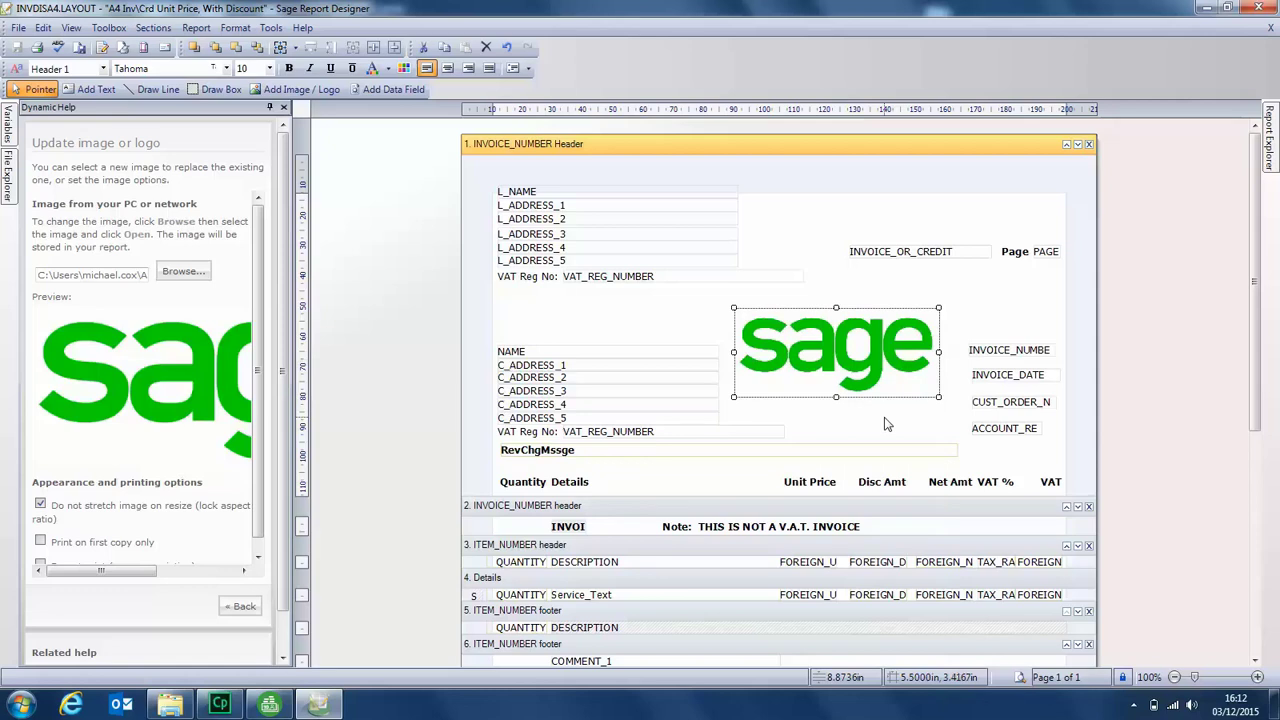